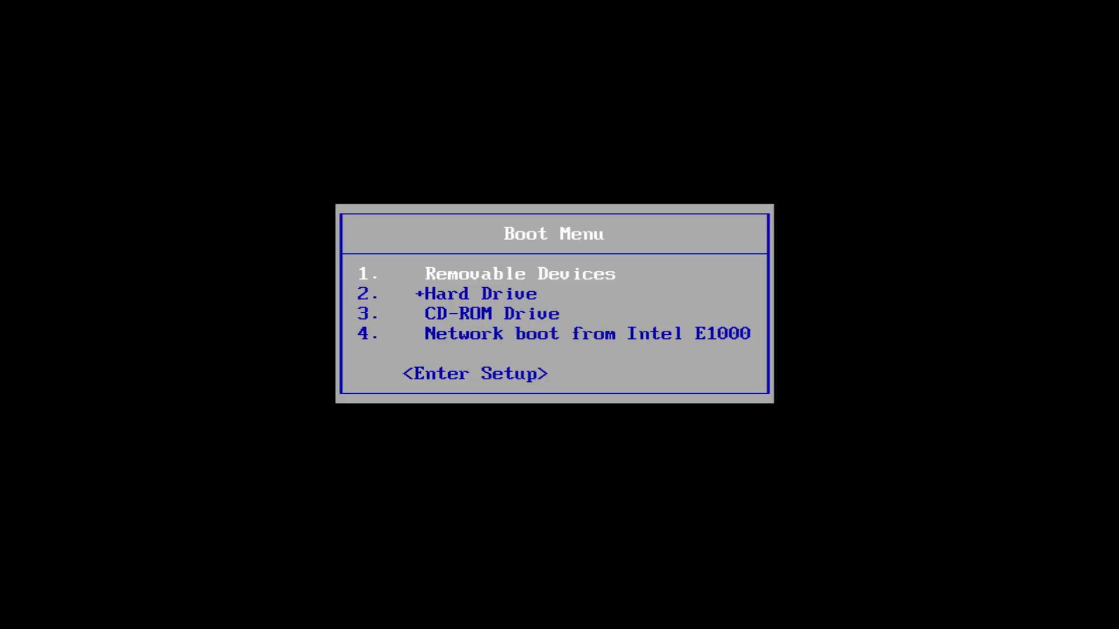
# Step: Boot the computer from the CD-ROM drive into the Windows 7 setup
pyautogui.press('Down')
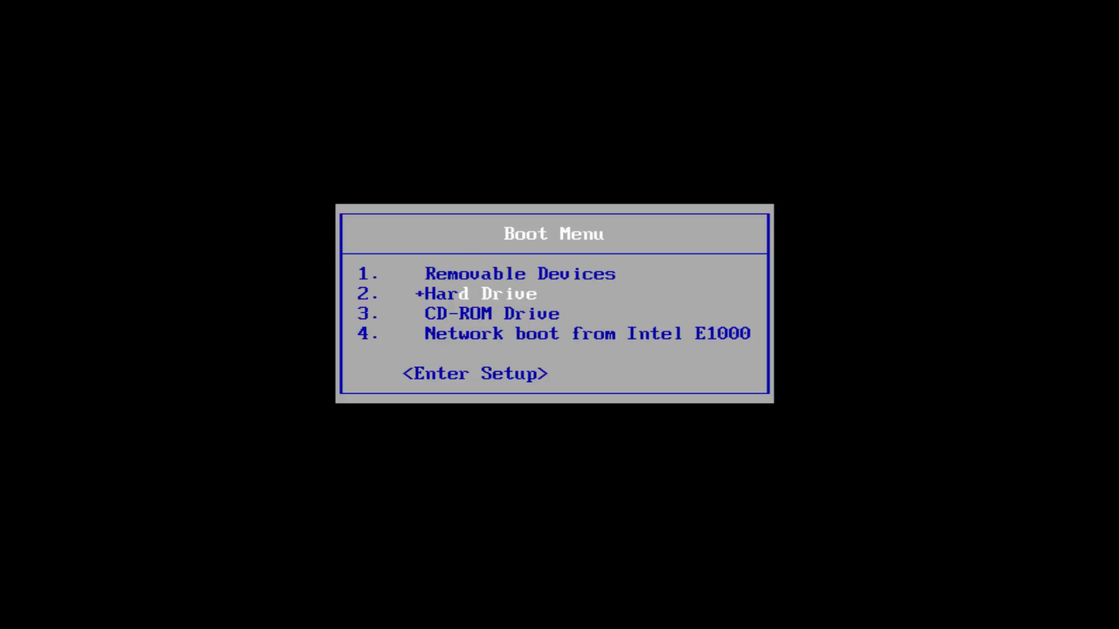
pyautogui.press('Down')
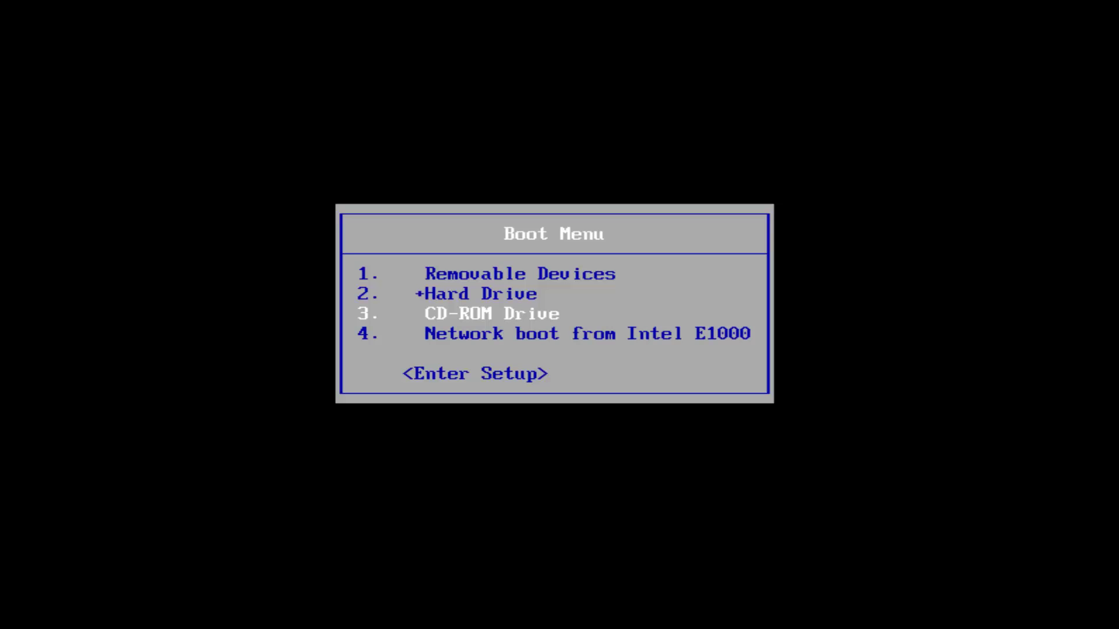
pyautogui.press('Return')
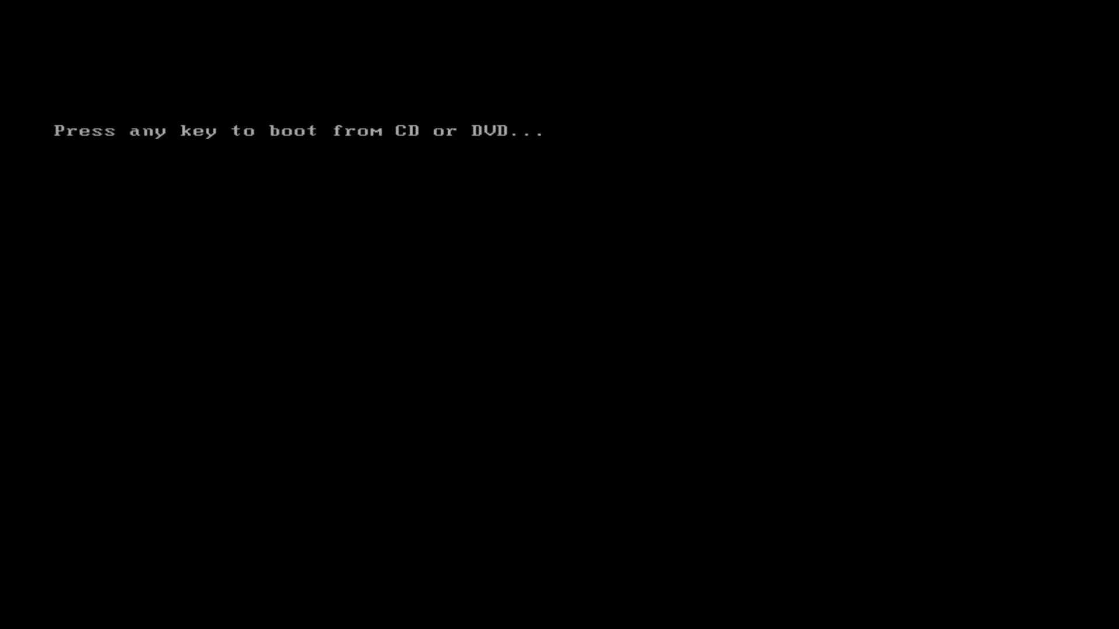
pyautogui.press('Return')
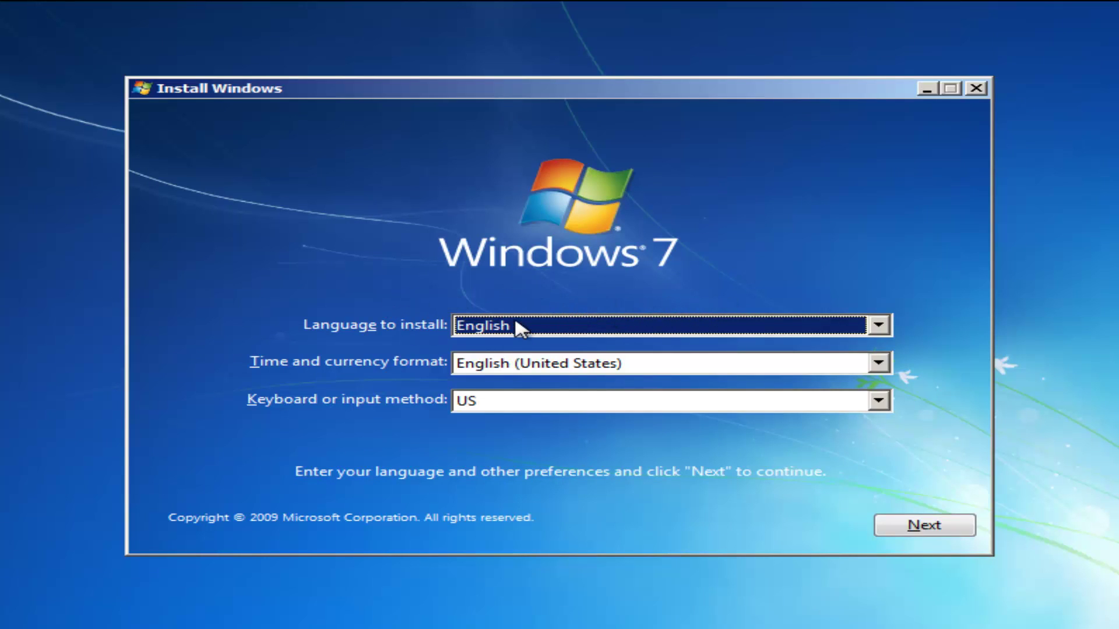
# Step: Review the available language, time and currency format, and keyboard input choices without changing them
pyautogui.click(501, 364)
pyautogui.click(499, 362)
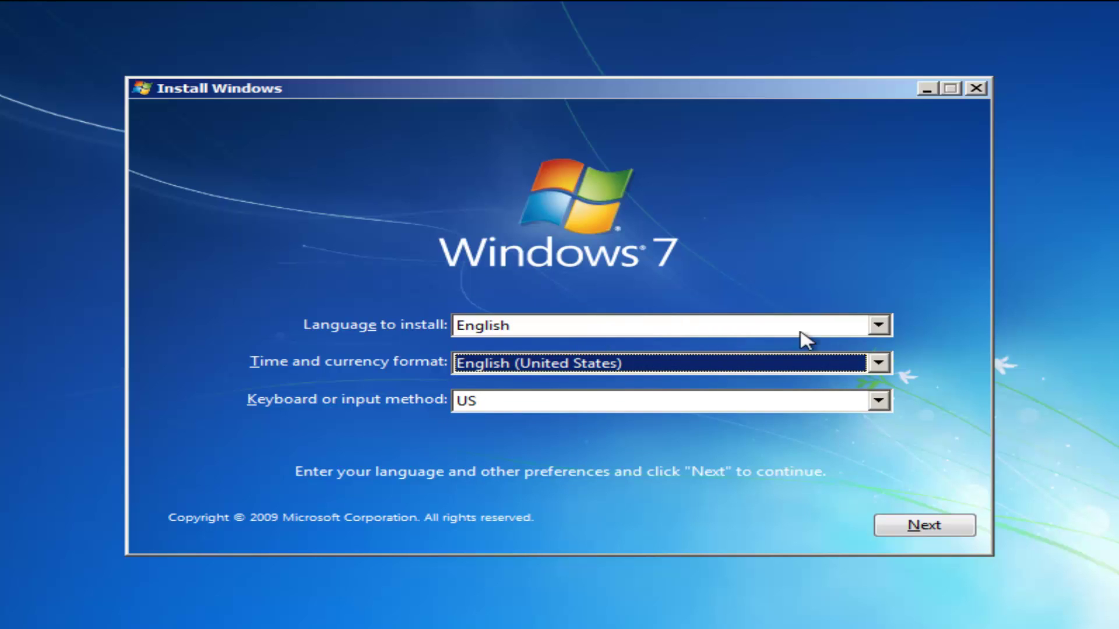
pyautogui.click(851, 327)
pyautogui.click(872, 332)
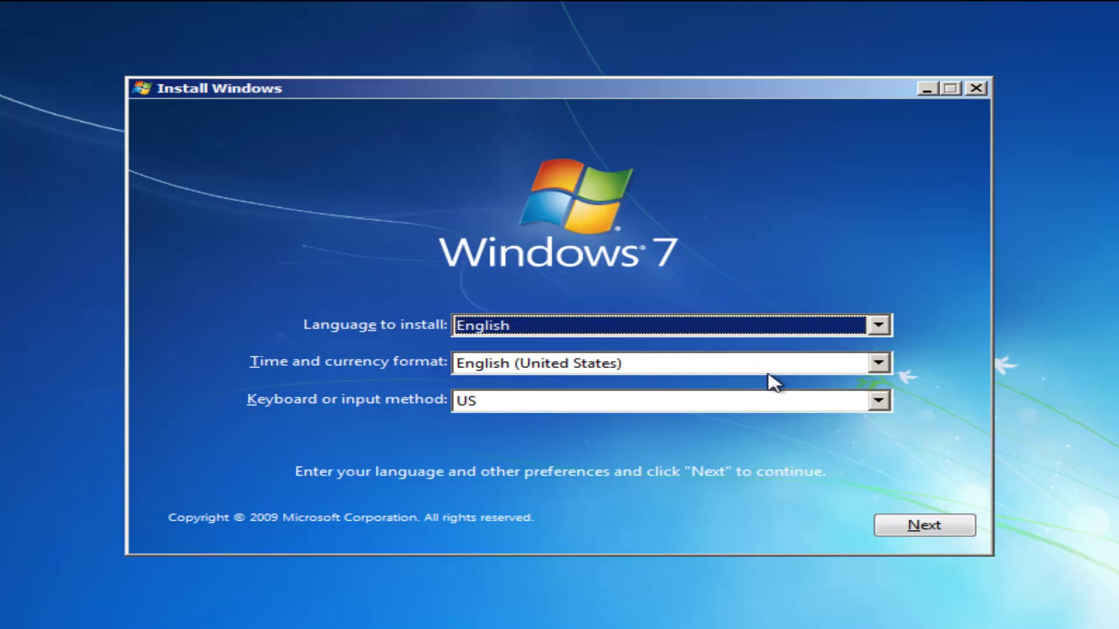
pyautogui.click(772, 366)
pyautogui.click(767, 366)
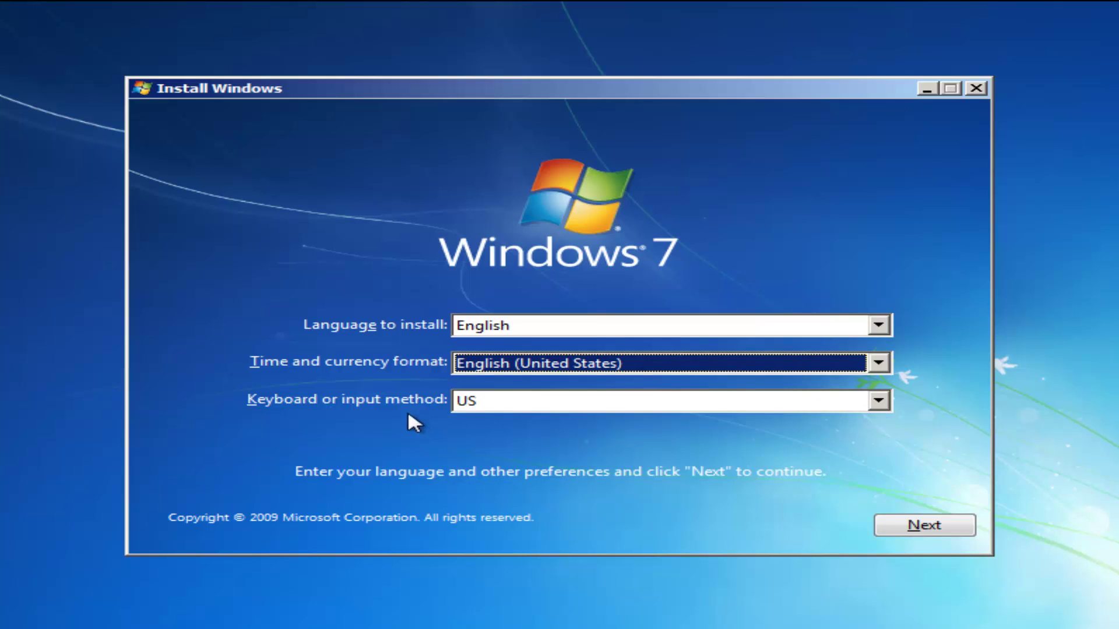
pyautogui.click(495, 405)
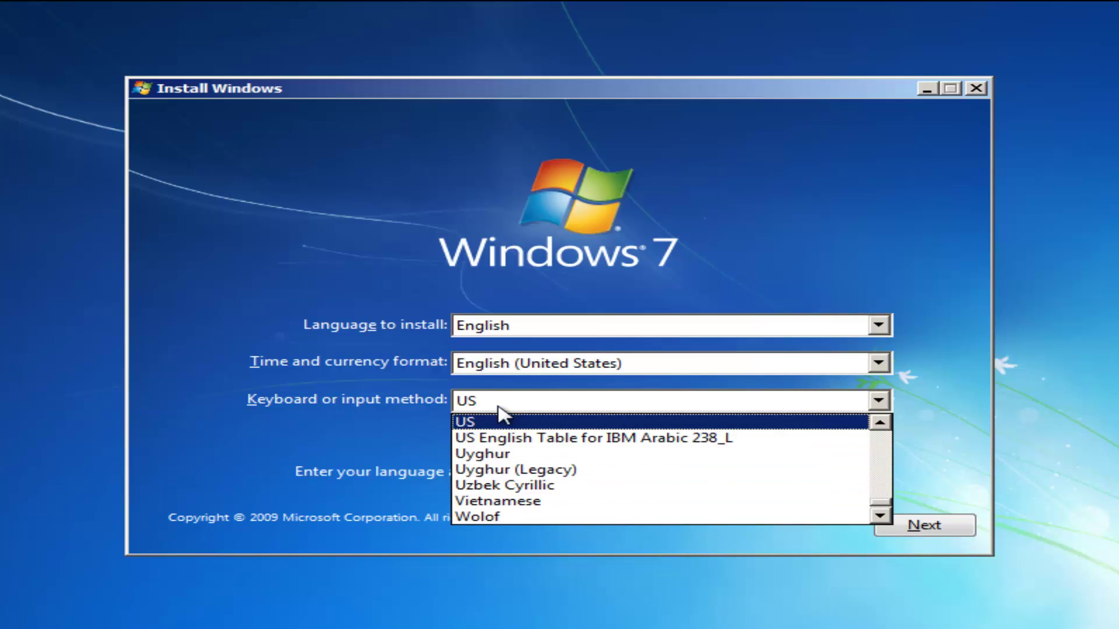
pyautogui.scroll(-1, 545, 458)
pyautogui.scroll(6, 492, 449)
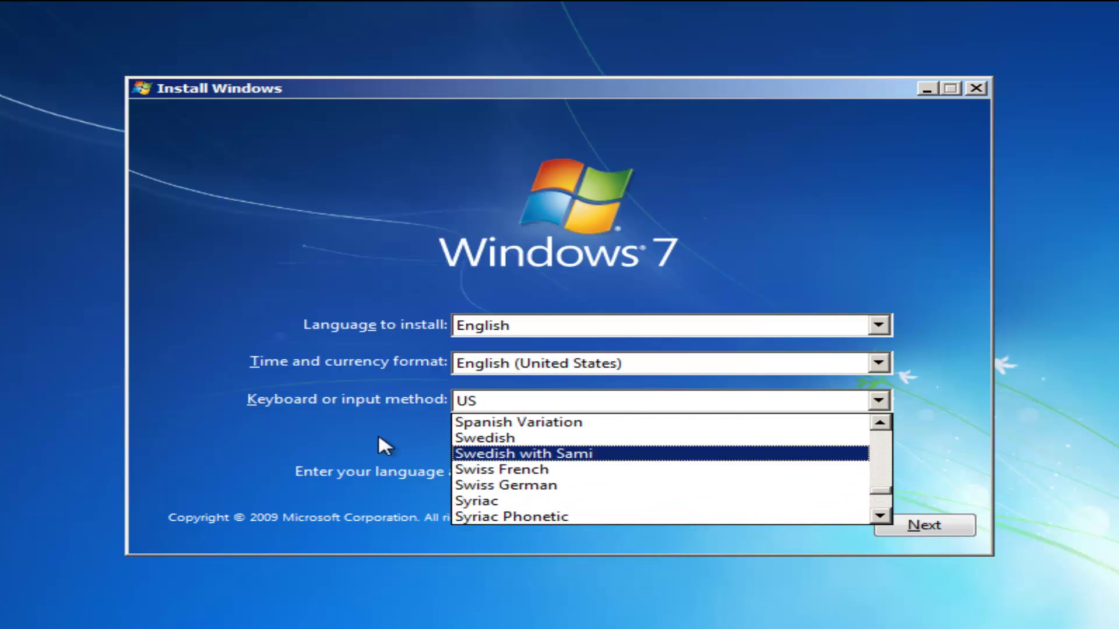
pyautogui.click(318, 413)
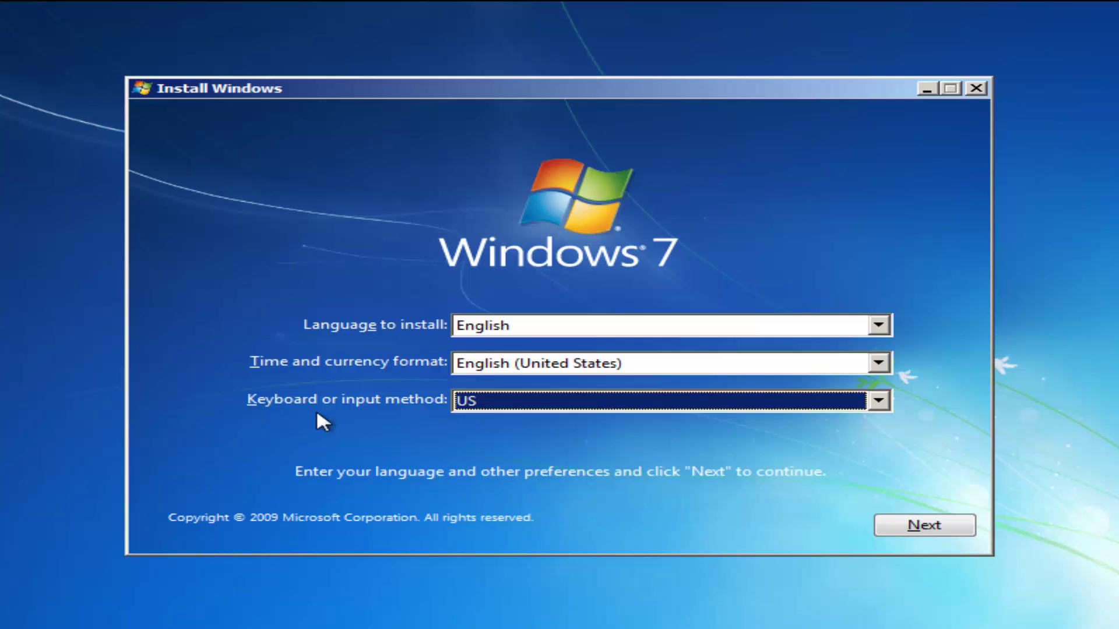
# Step: Start the Windows 7 installation with the preset language preferences and accept the license terms
pyautogui.click(904, 530)
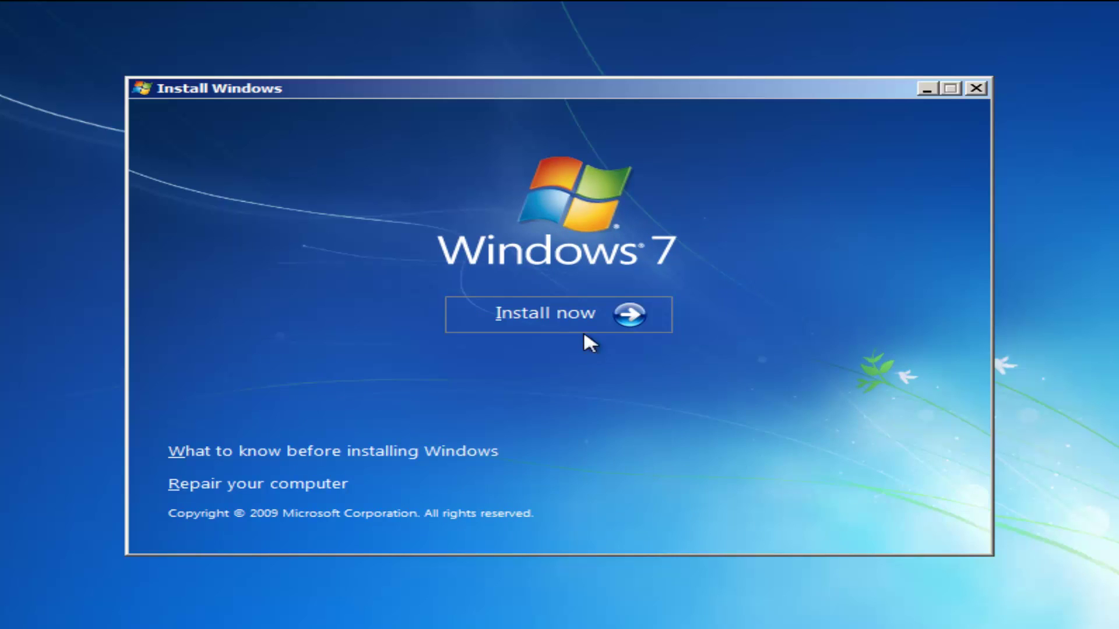
pyautogui.click(524, 315)
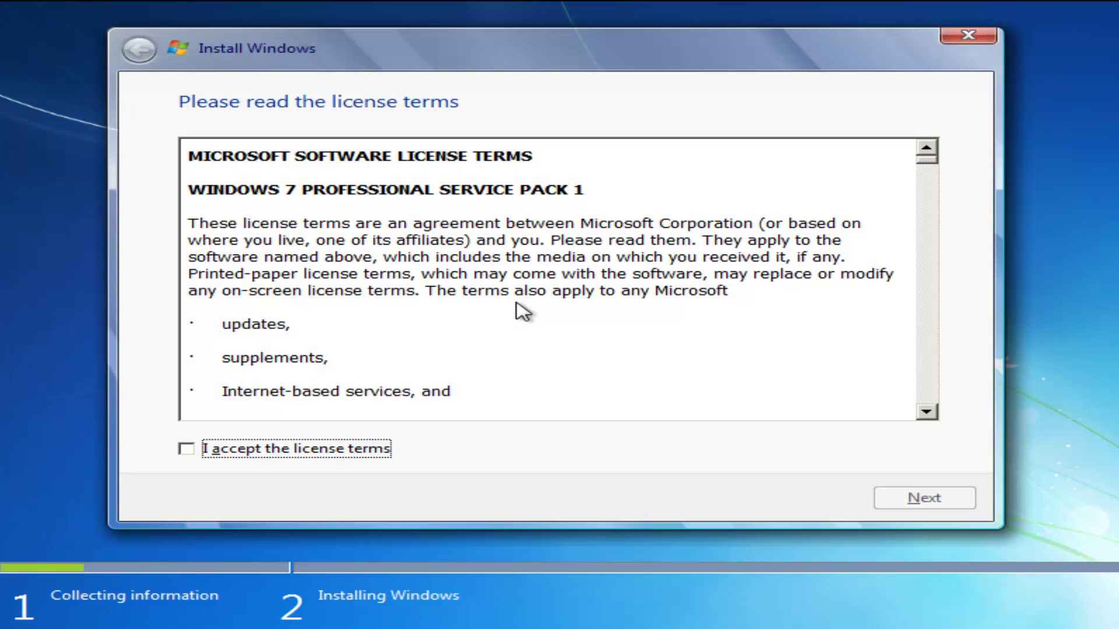
pyautogui.click(187, 448)
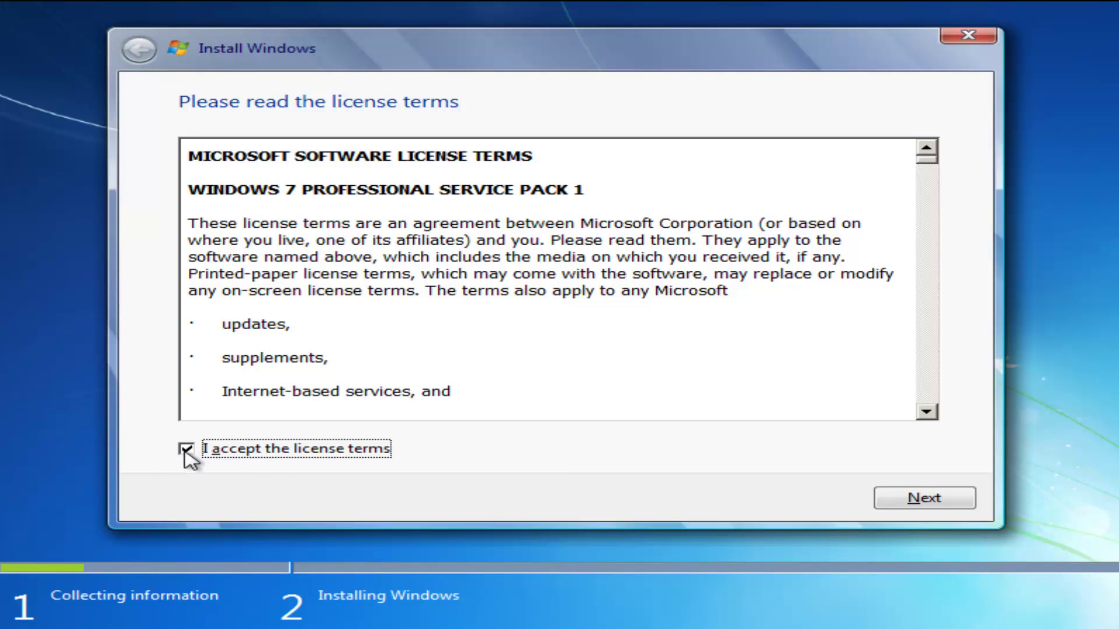
pyautogui.click(908, 504)
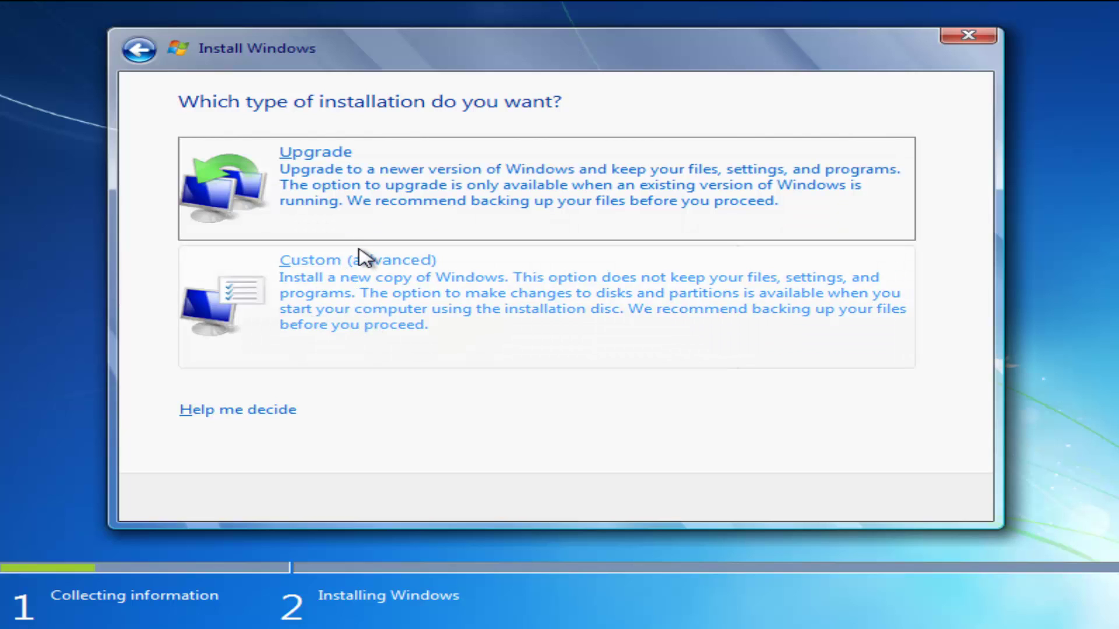
# Step: Choose a Custom (advanced) installation onto Disk 0 Partition 1 and agree to moving previous Windows files to Windows.old
pyautogui.click(348, 281)
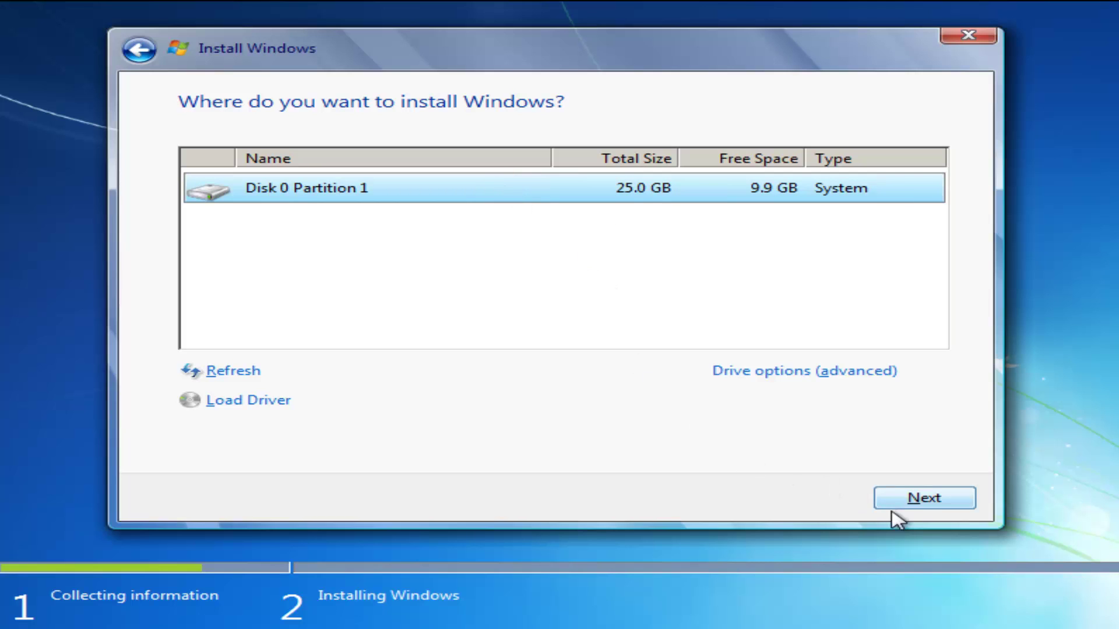
pyautogui.click(905, 498)
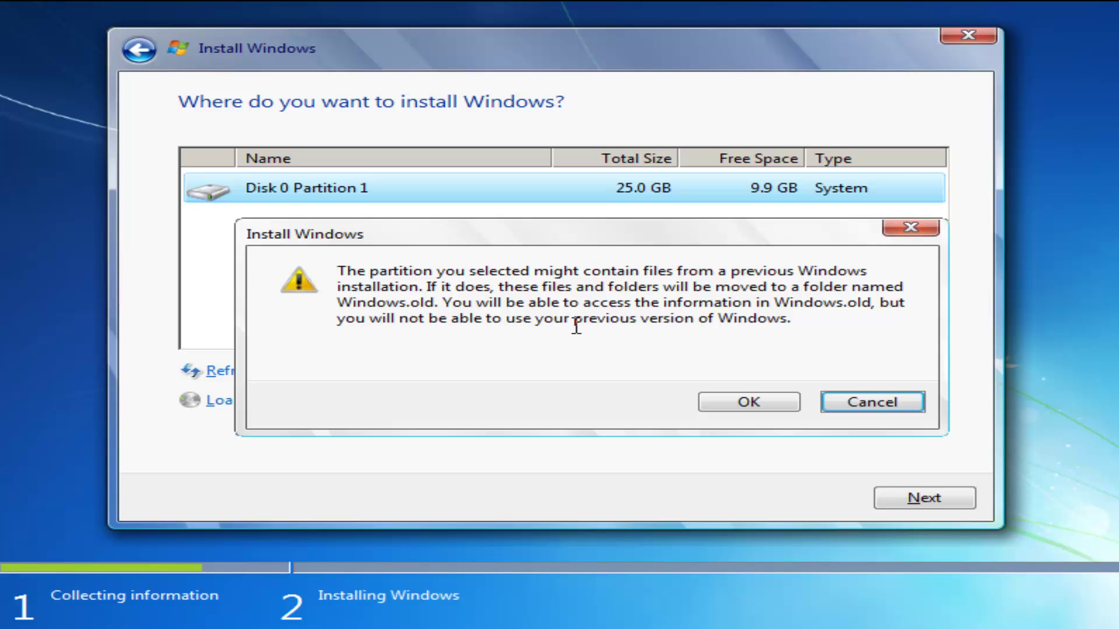
pyautogui.click(715, 411)
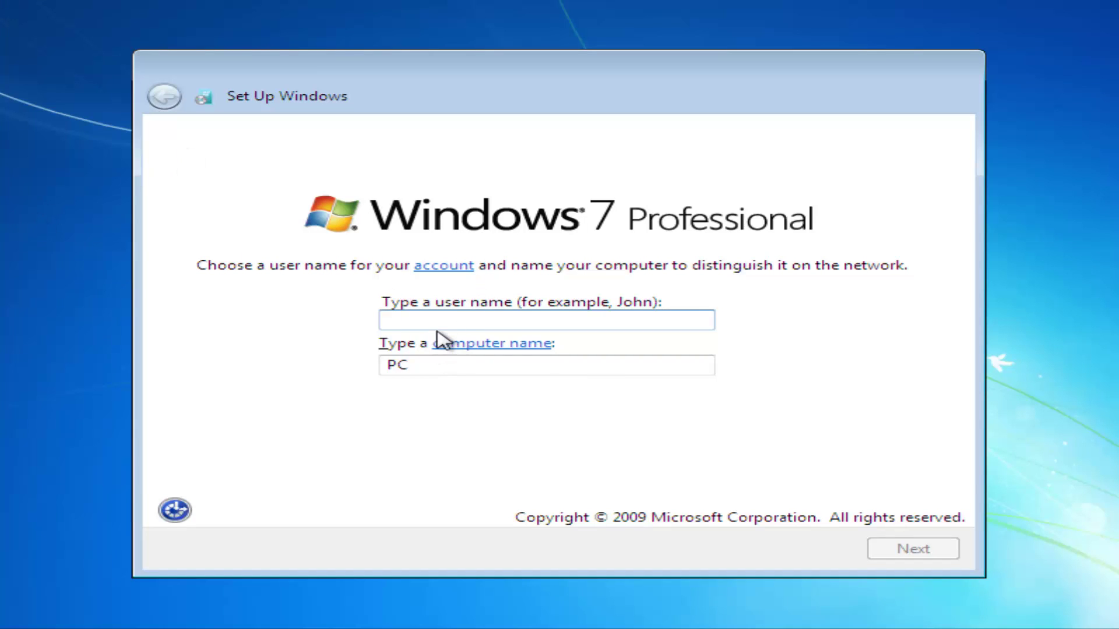
# Step: Set the account user name to Computer and keep Computer-PC as the computer name
pyautogui.write('Computer')
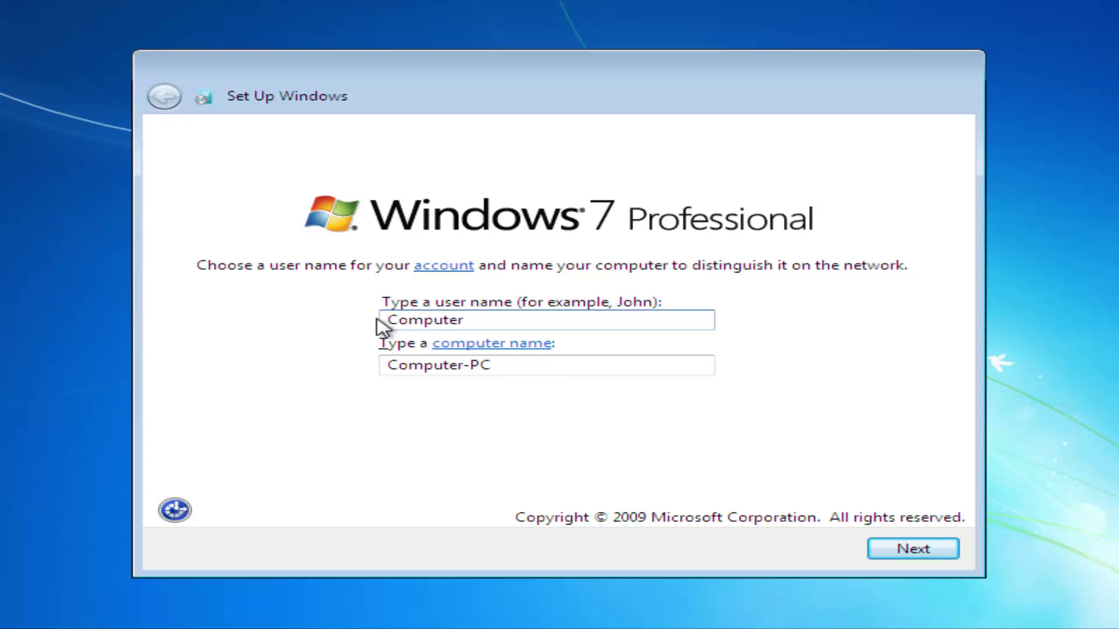
pyautogui.click(458, 366)
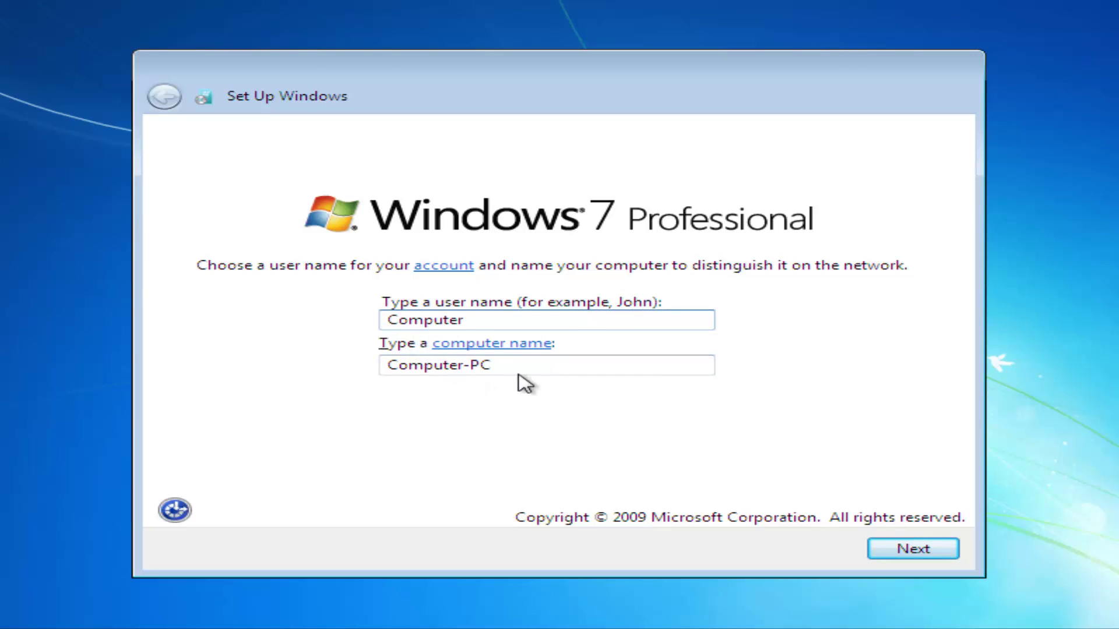
pyautogui.click(914, 551)
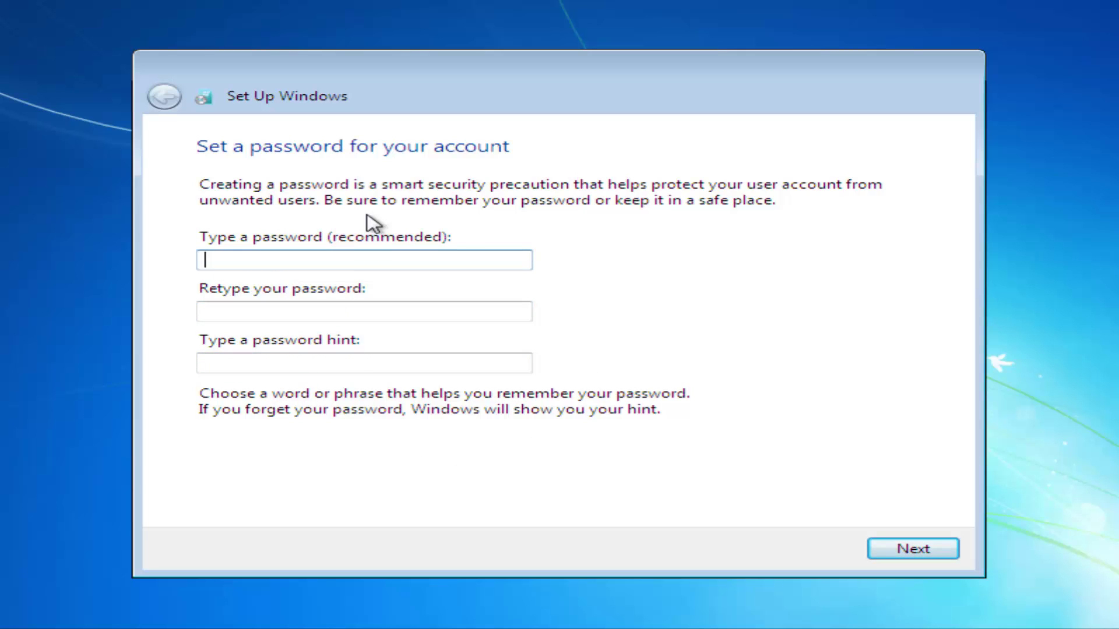
# Step: Leave the account password blank and skip the product key with automatic online activation turned off
pyautogui.click(903, 552)
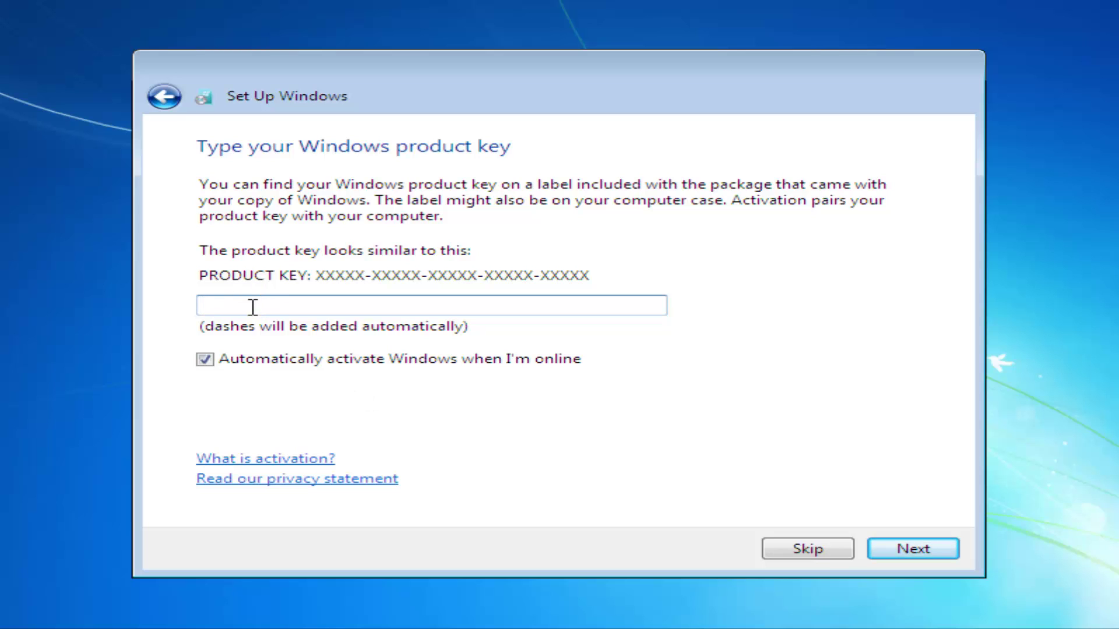
pyautogui.click(219, 366)
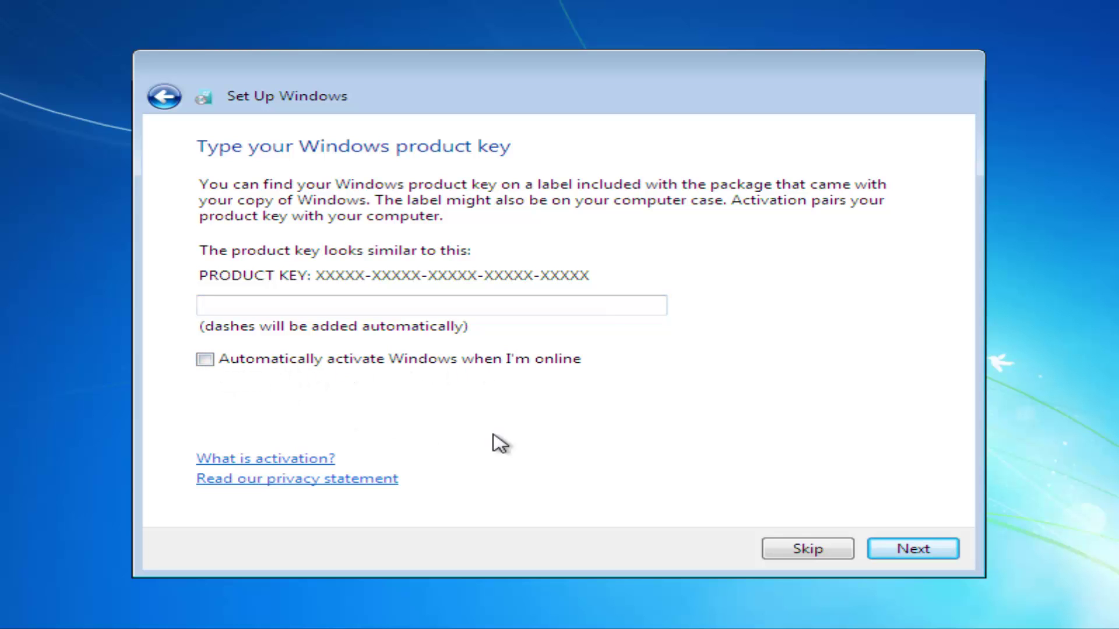
pyautogui.click(775, 551)
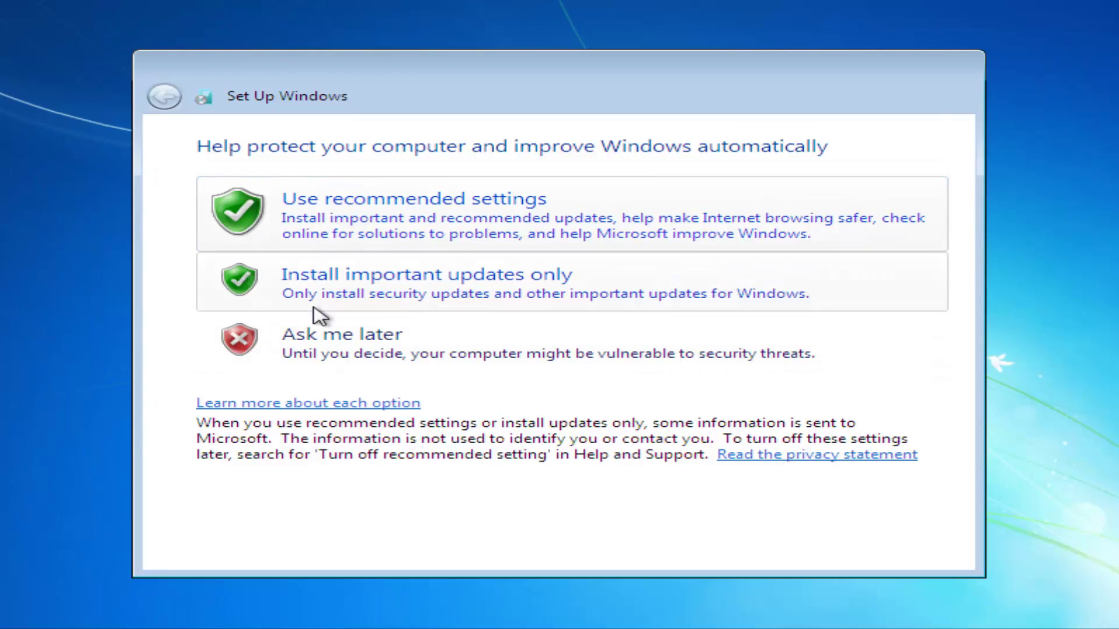
# Step: Use the recommended update settings, accept the Pacific Time date and time settings, and set the location to Home network
pyautogui.click(395, 219)
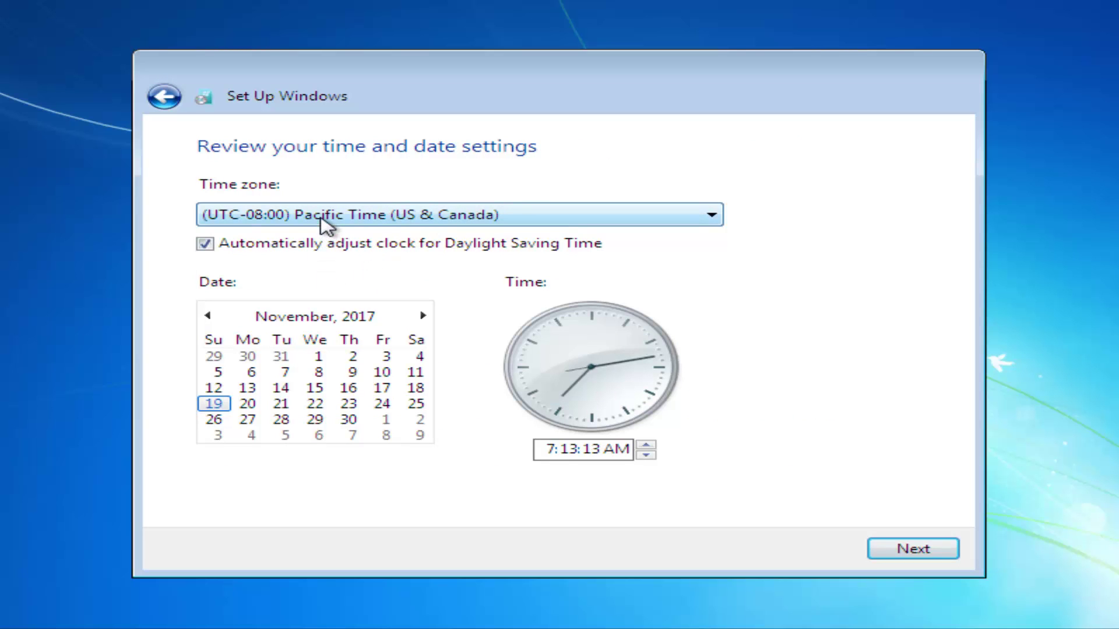
pyautogui.click(906, 556)
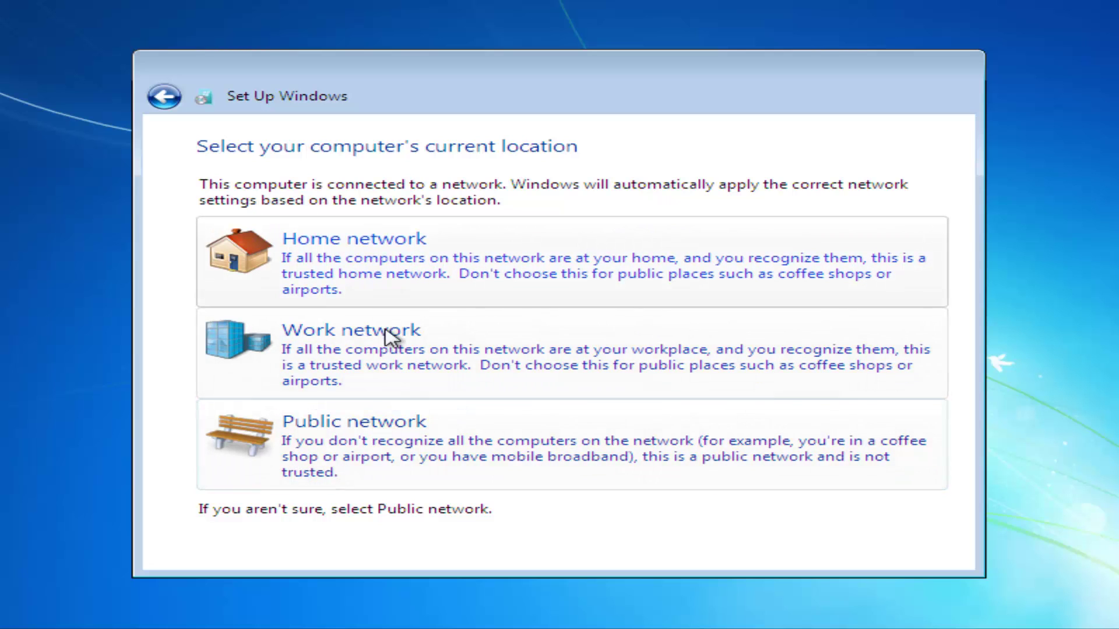
pyautogui.click(378, 267)
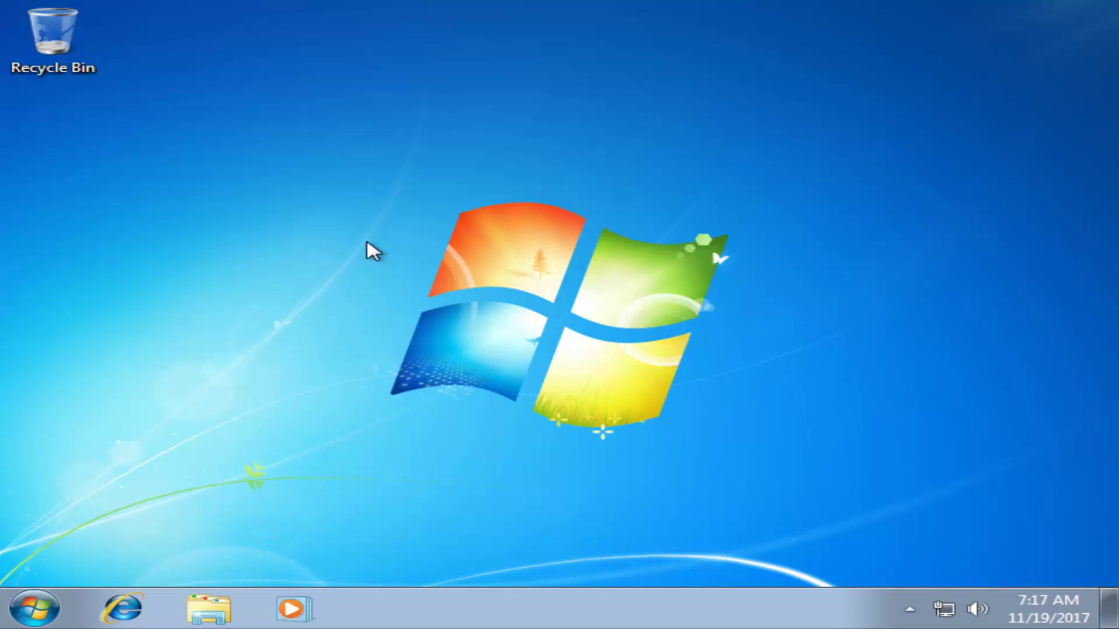
pyautogui.click(18, 612)
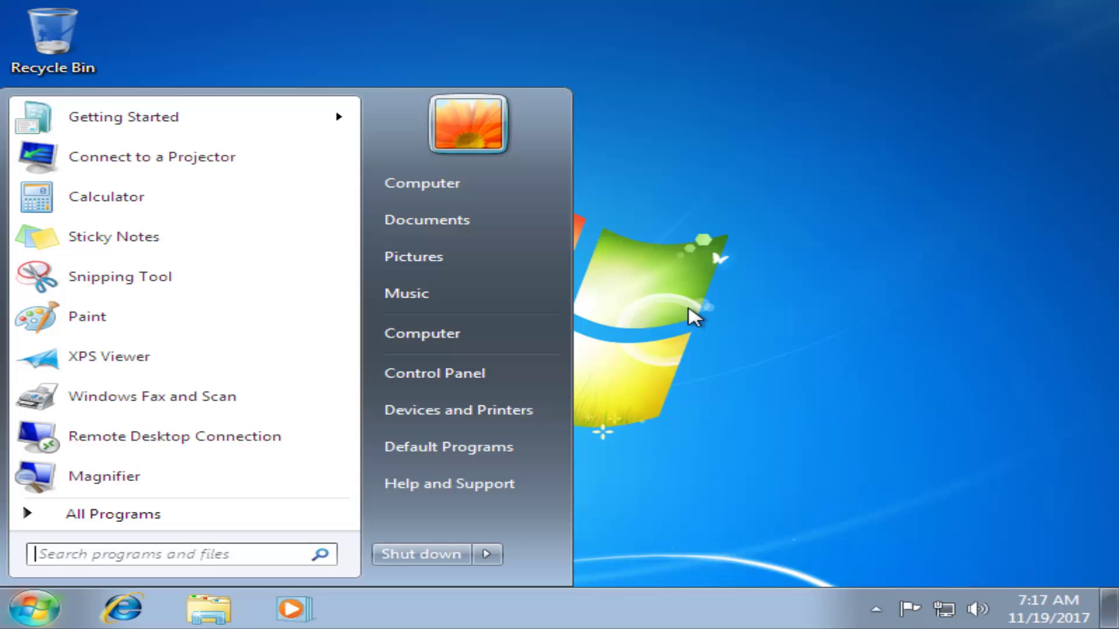
pyautogui.click(725, 248)
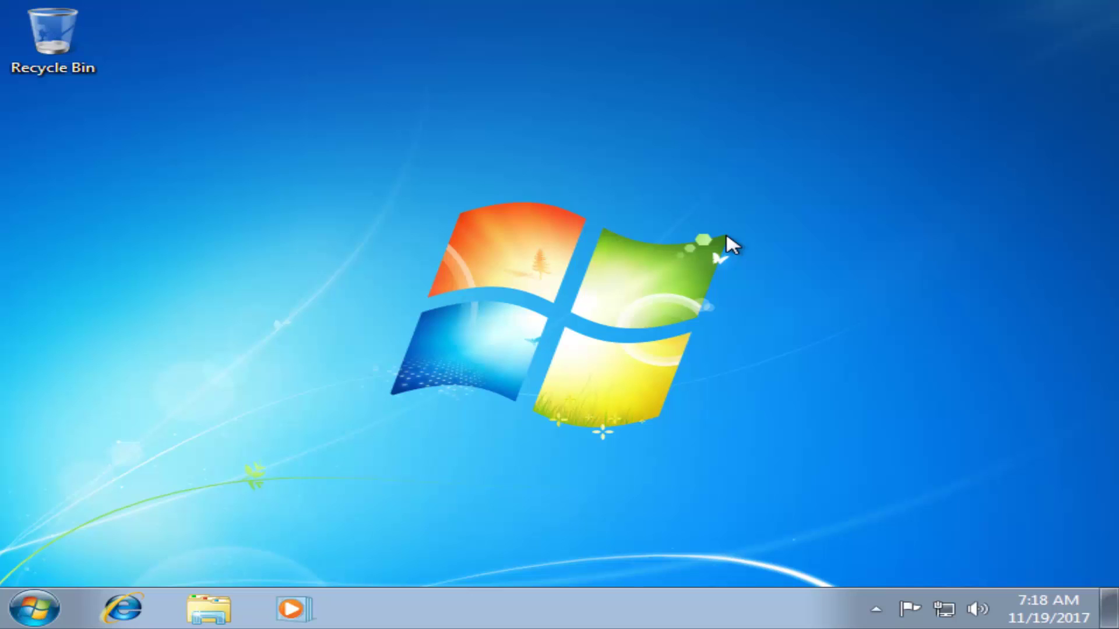